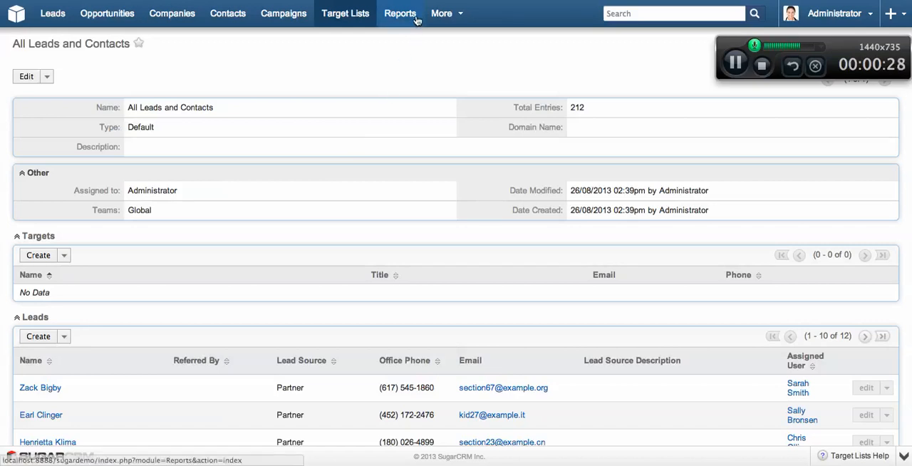
Step: Start a new Rows and Columns report based on the Contacts module
mouse_move(414, 21)
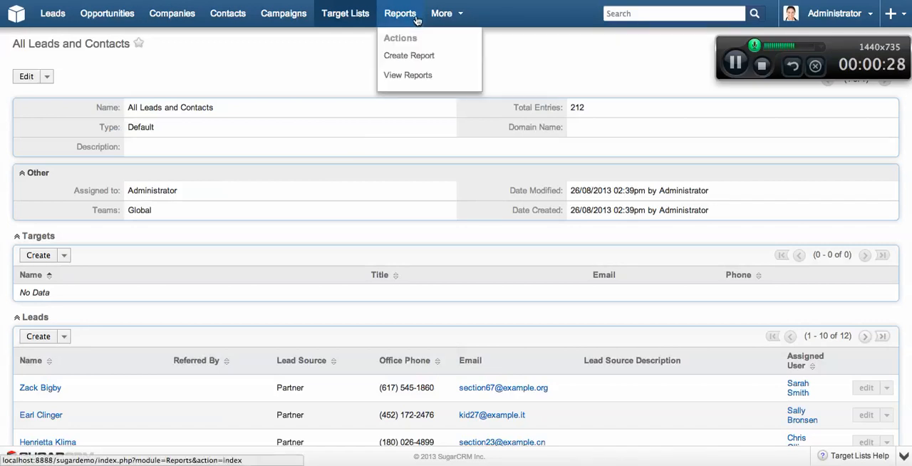
left_click(399, 59)
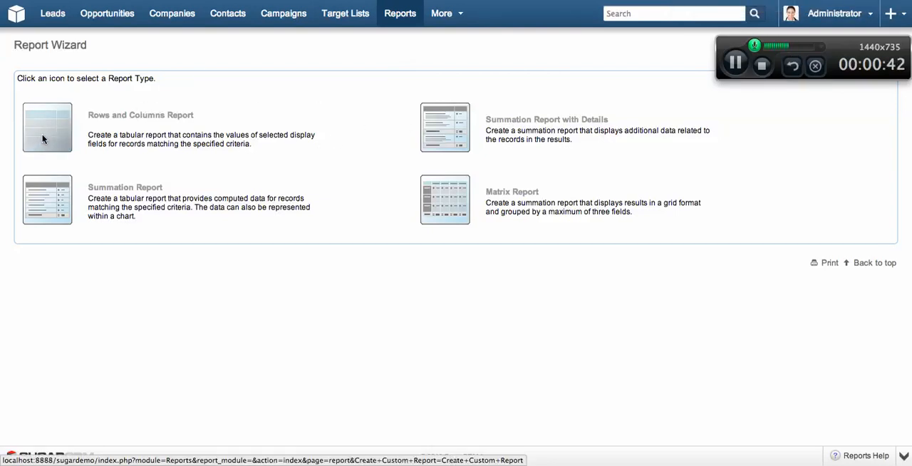
mouse_move(358, 21)
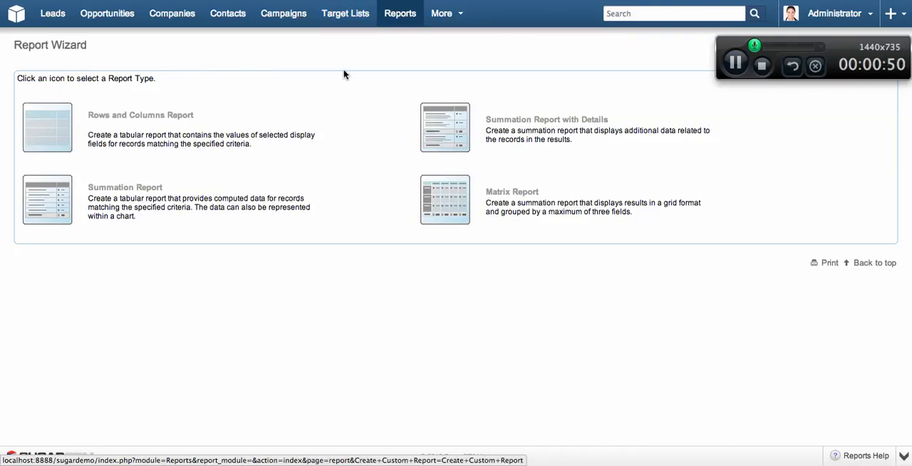
mouse_move(392, 20)
left_click(392, 57)
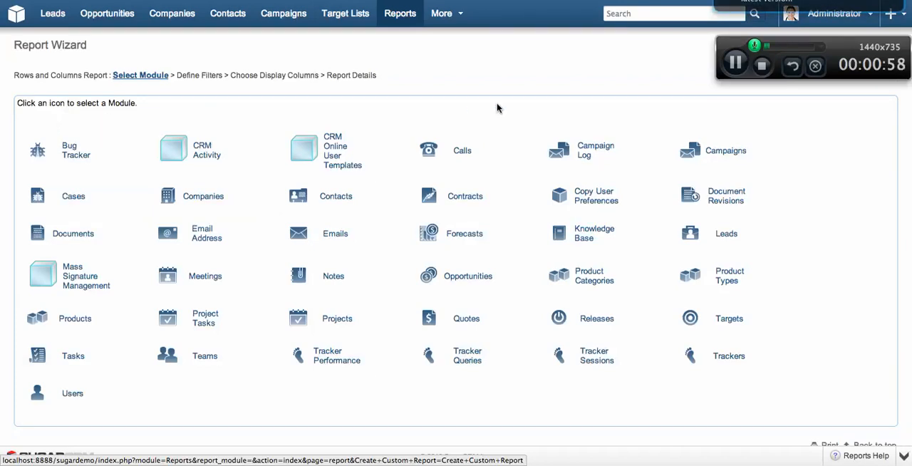
left_click(327, 199)
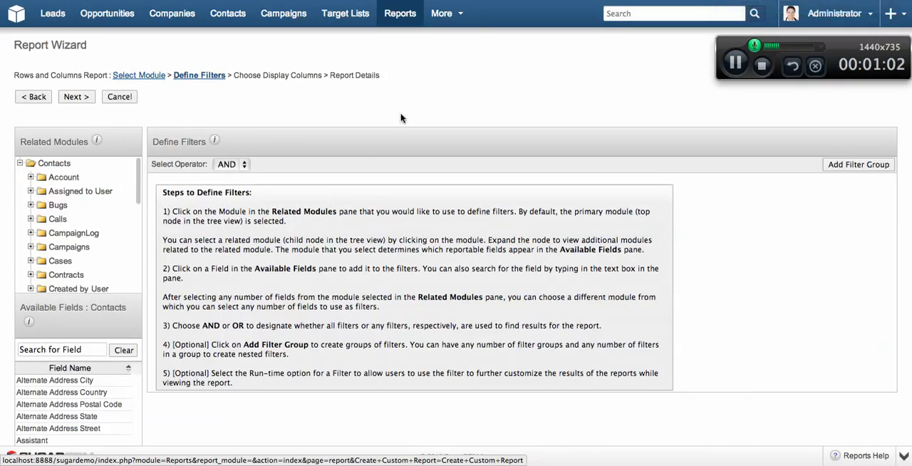
Step: Search the available Contacts fields for "date" and add Date Created as a report filter
scroll(401, 118, "down", 2)
scroll(401, 118, "down", 3)
scroll(401, 118, "up", 5)
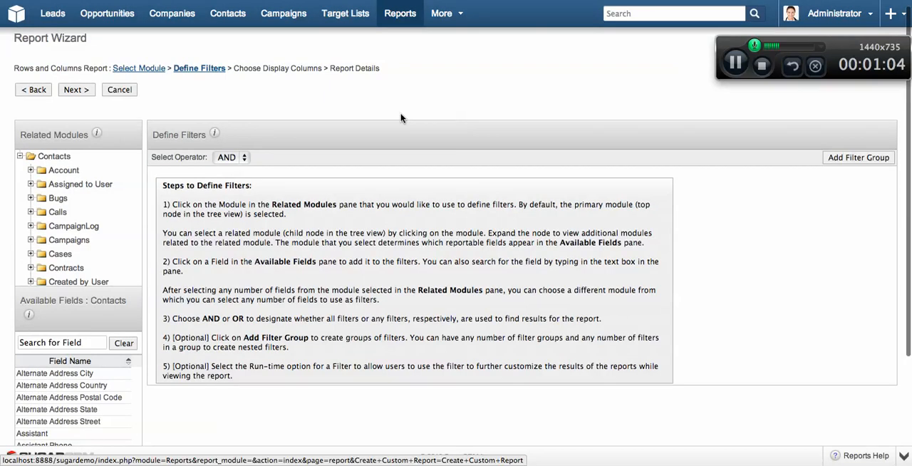
left_click(31, 344)
scroll(31, 345, "down", 3)
scroll(32, 345, "up", 2)
scroll(250, 367, "down", 3)
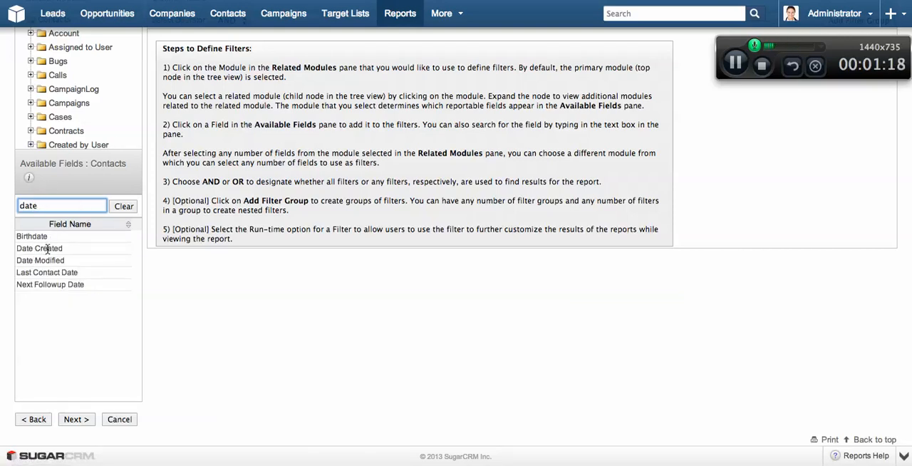
left_click(40, 248)
scroll(311, 259, "up", 4)
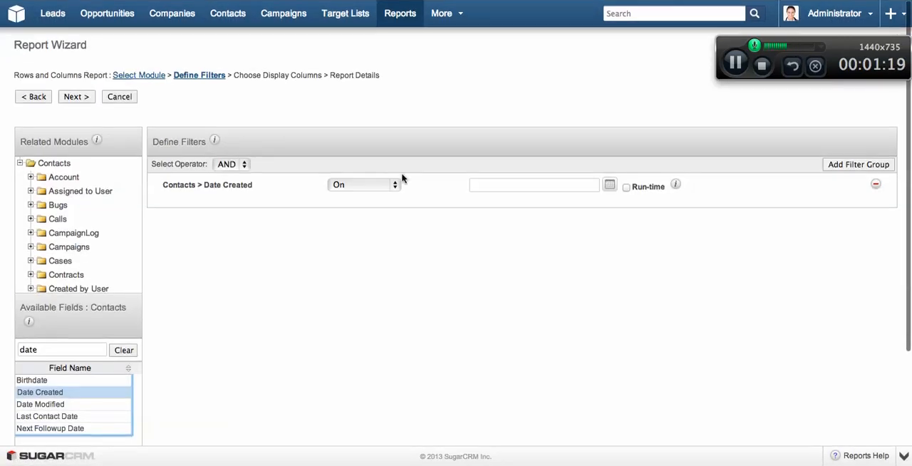
Step: Set the Date Created filter to Today, make it a run-time filter, and continue to choosing display columns
left_click(363, 184)
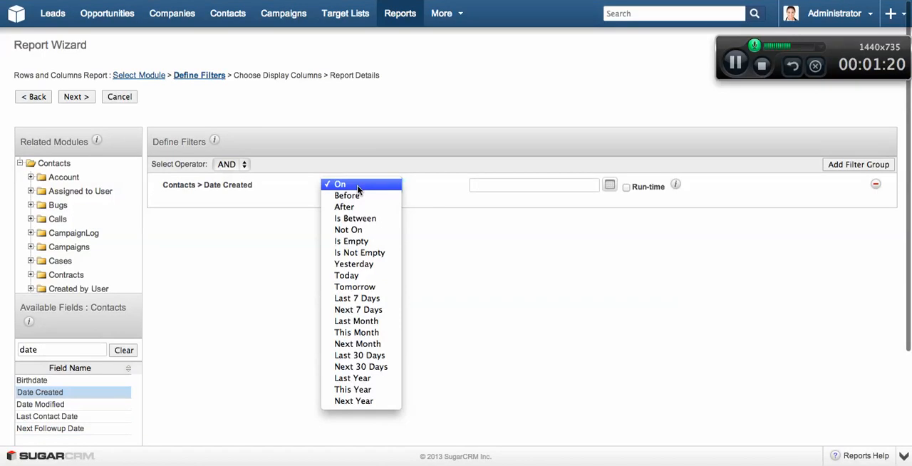
left_click(360, 277)
left_click(653, 187)
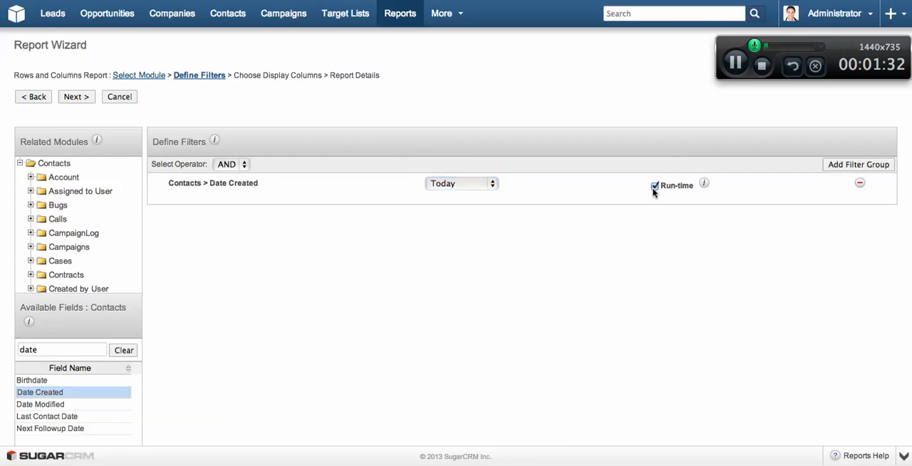
left_click(79, 100)
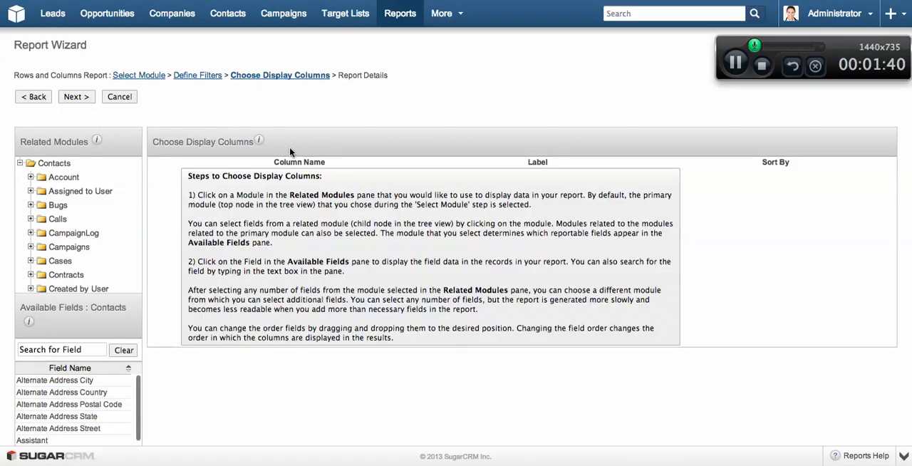
Step: Find the Contacts field Name, add it as a display column, and clear the field search
scroll(172, 317, "down", 3)
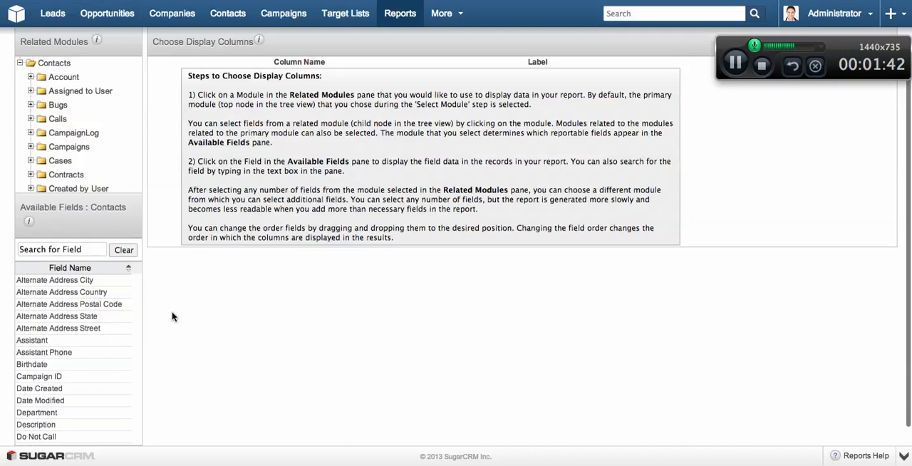
left_click(67, 248)
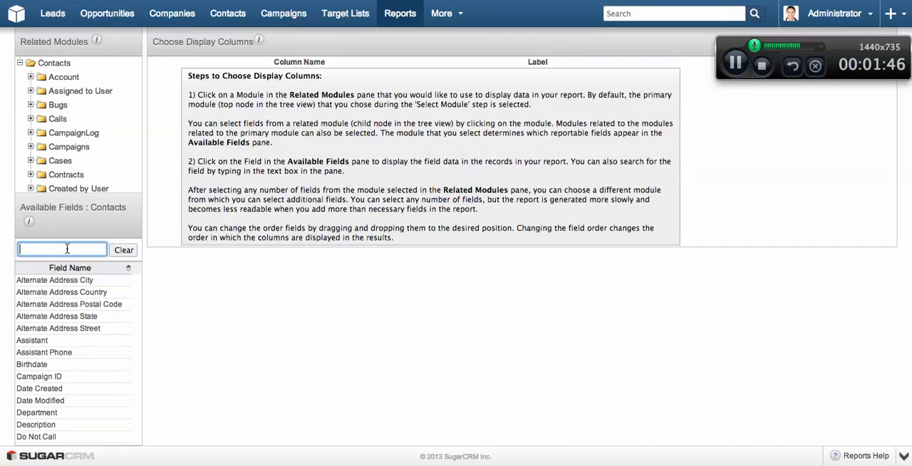
type("name")
left_click(32, 292)
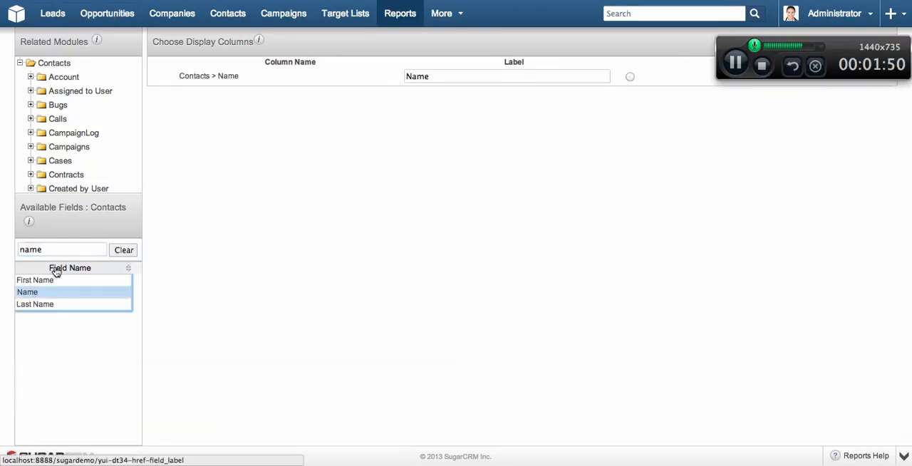
left_click_drag(61, 249, 2, 246)
key("BackSpace")
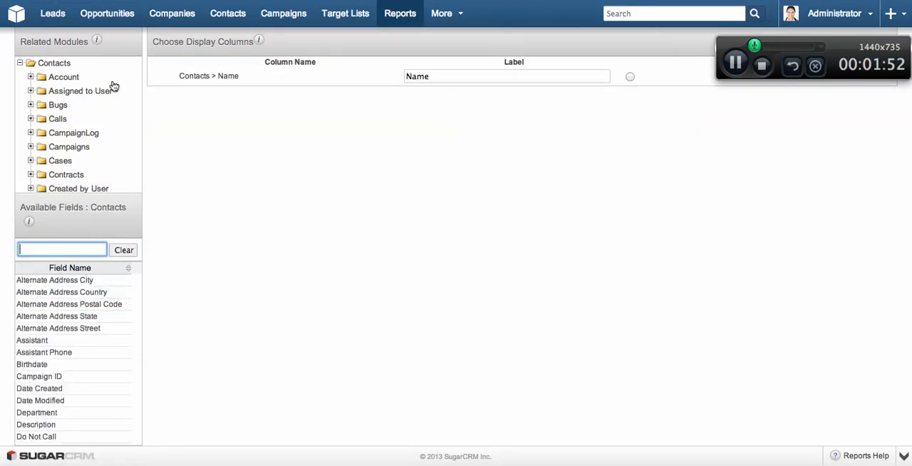
Step: Add the related Account module's Name field as a display column and label it "Company"
left_click(59, 80)
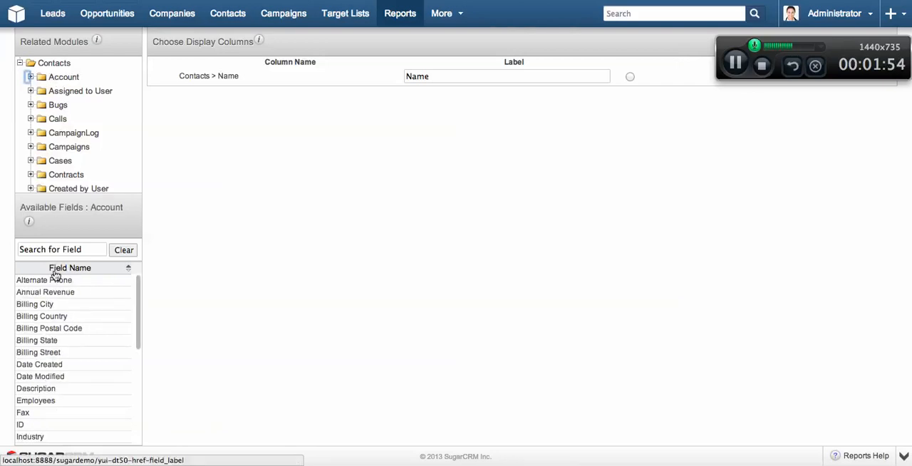
left_click(61, 249)
type("nam")
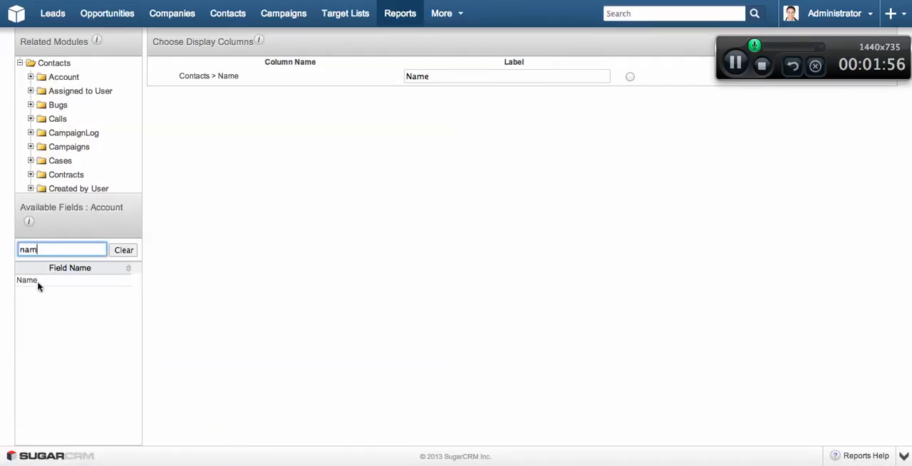
left_click(42, 280)
left_click(442, 93)
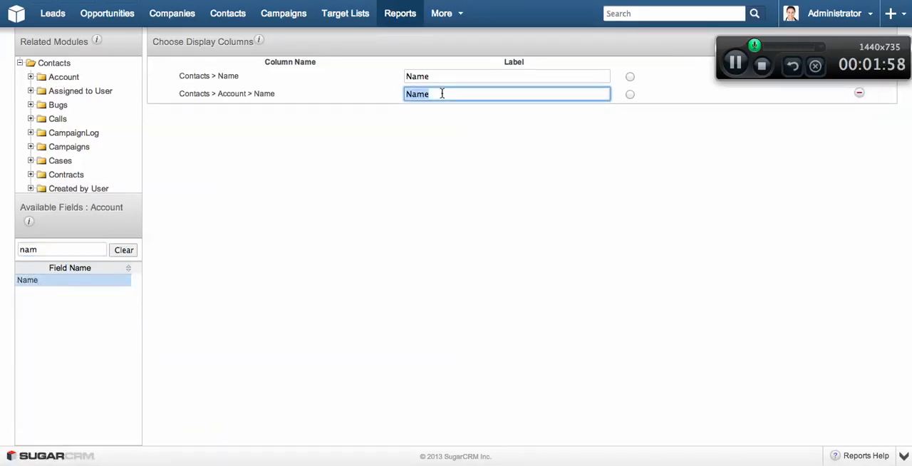
type("Company")
left_click(477, 226)
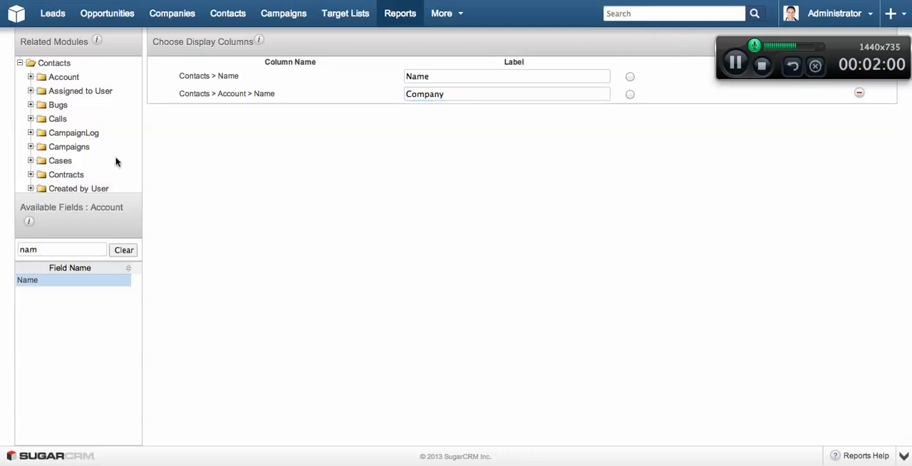
Step: Add the Email Address field from the related Email Address module as a display column and continue to the report details
scroll(65, 164, "down", 3)
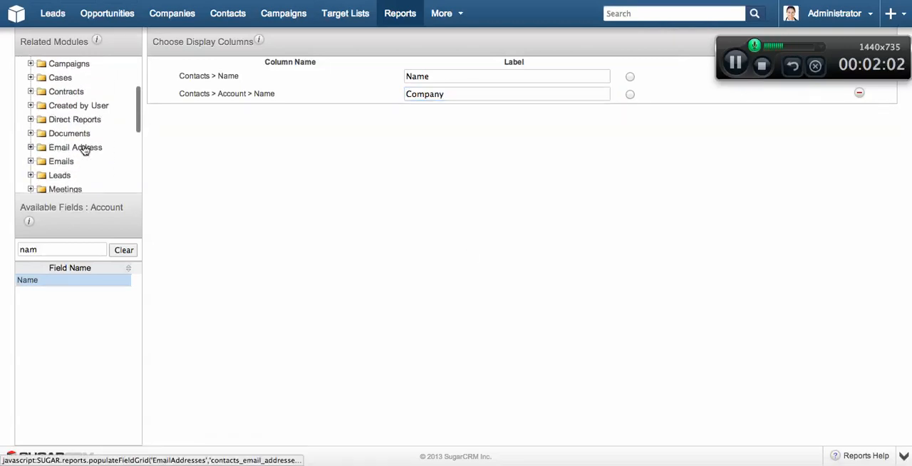
left_click(80, 147)
left_click(61, 245)
type("ema")
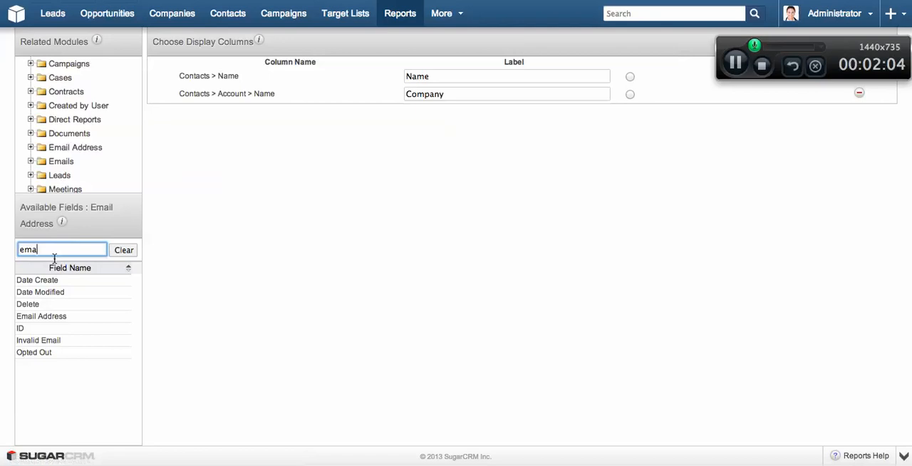
double_click(52, 283)
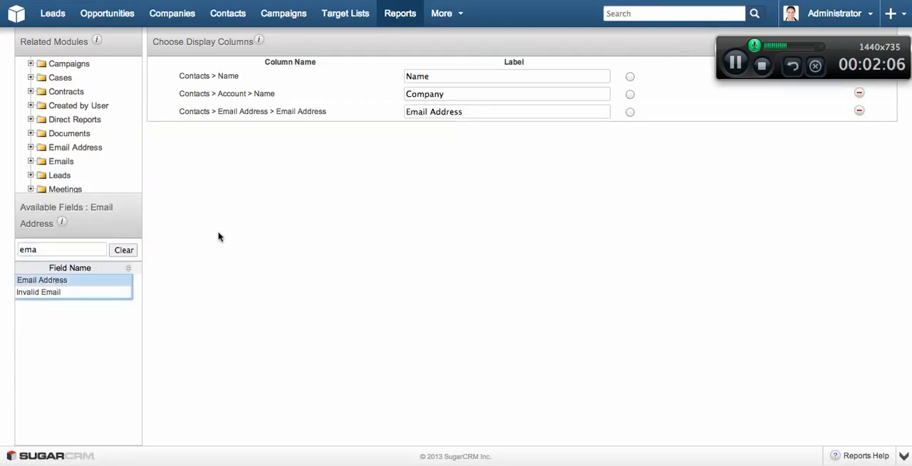
scroll(219, 237, "up", 3)
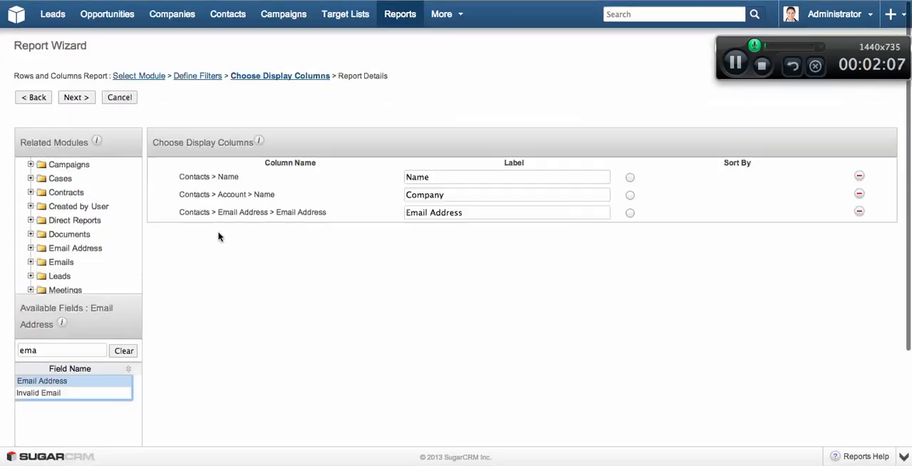
left_click(78, 99)
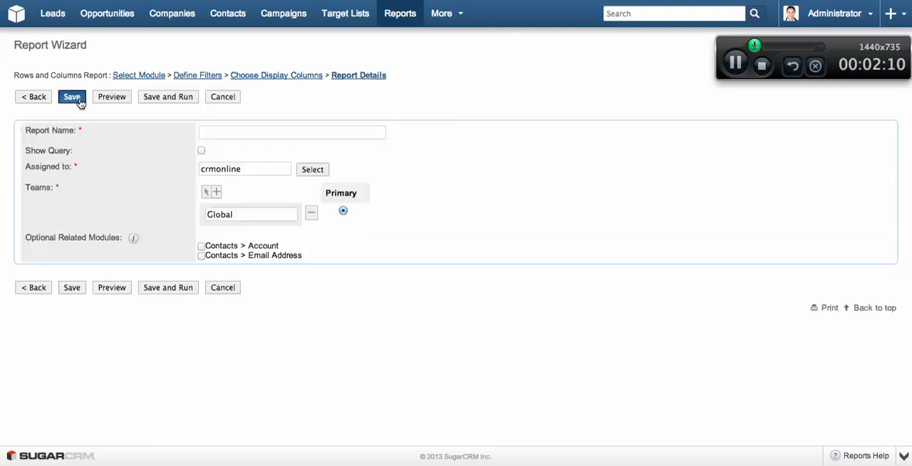
Step: Name the report "All Contacts Created (Today)", then save and run it
left_click(229, 129)
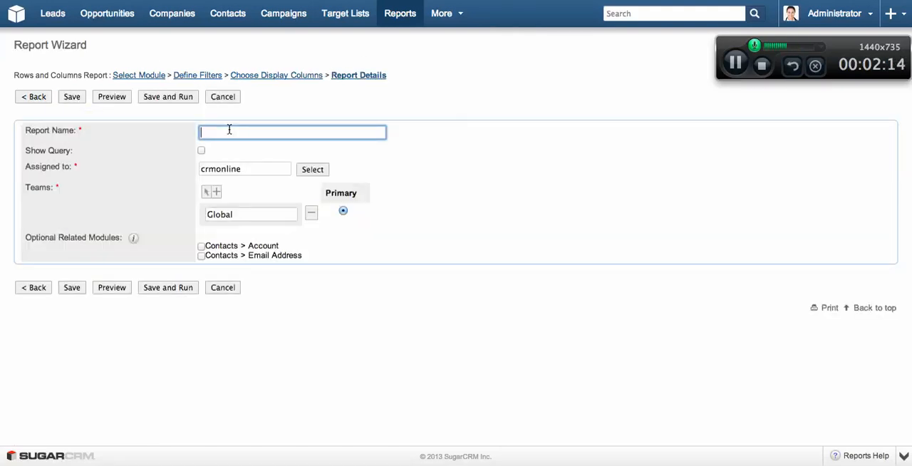
type("All ")
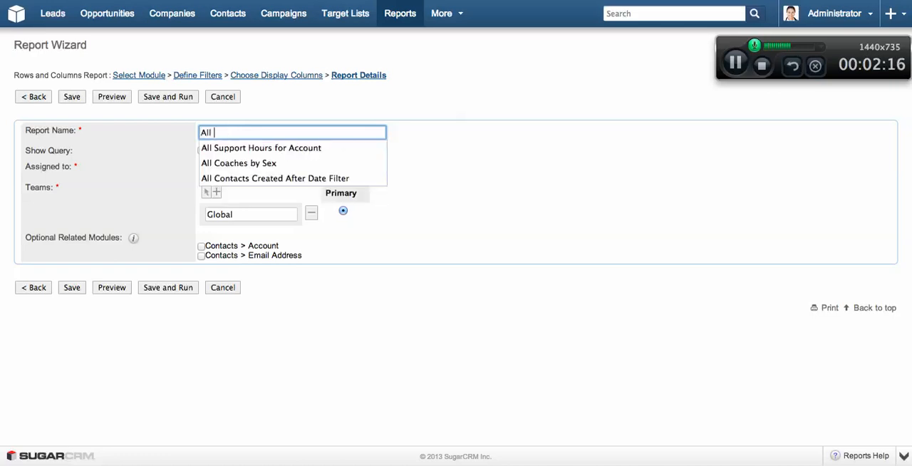
type("Contacts Created")
key("Down")
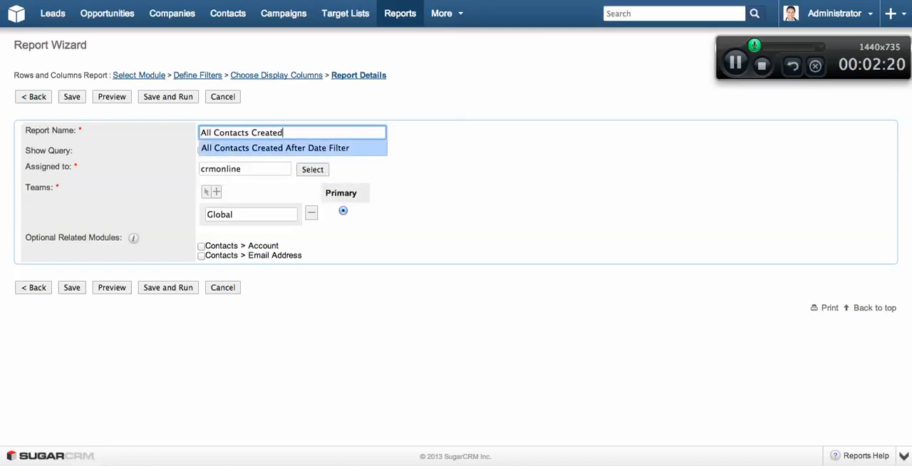
type("(")
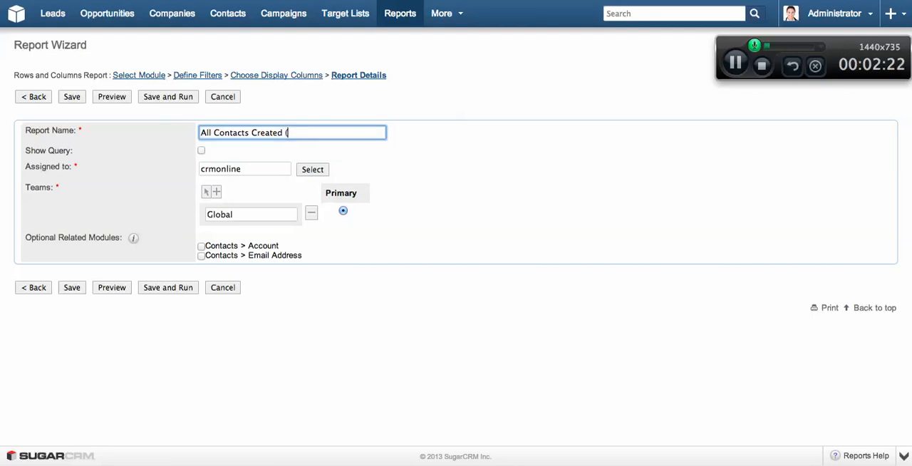
type("Today")
left_click(162, 98)
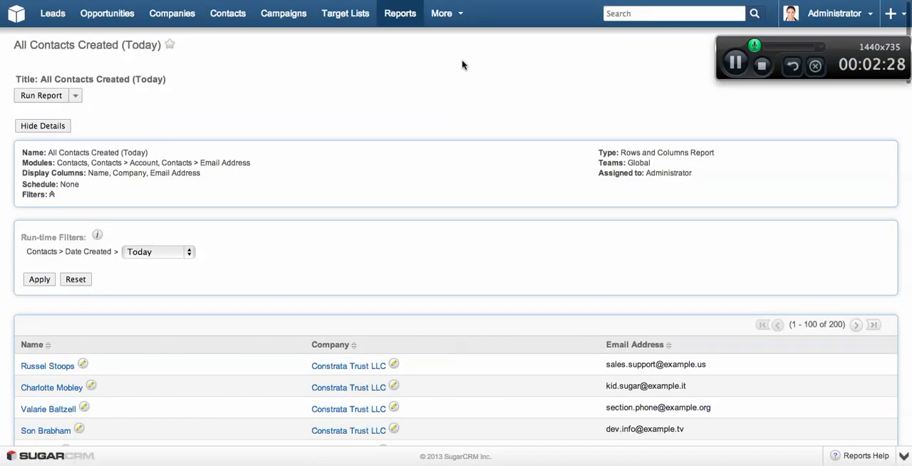
Step: Examine the report's name, company and email columns, the run-time Date Created filter options and the available report actions
scroll(460, 125, "down", 3)
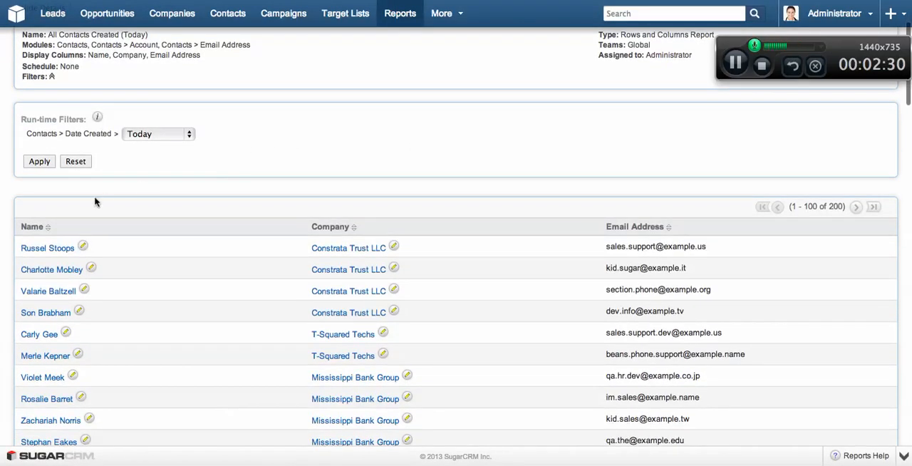
scroll(401, 175, "down", 5)
scroll(401, 176, "up", 5)
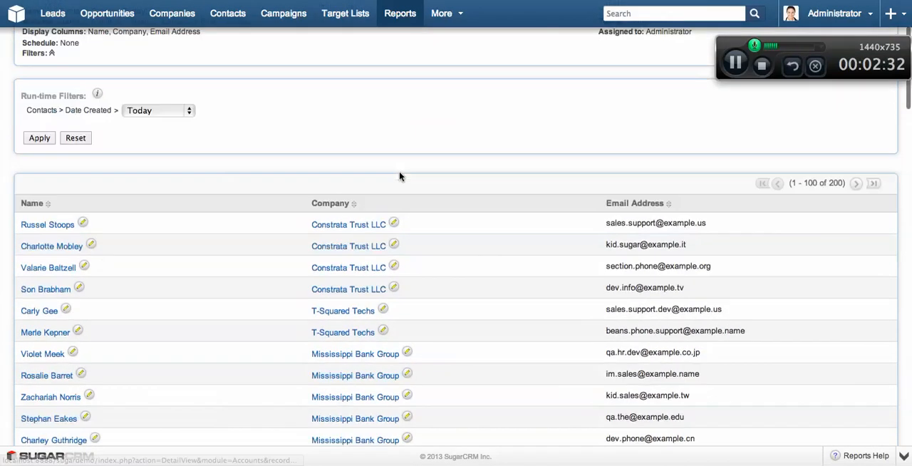
left_click_drag(605, 243, 729, 287)
left_click(729, 287)
left_click(183, 125)
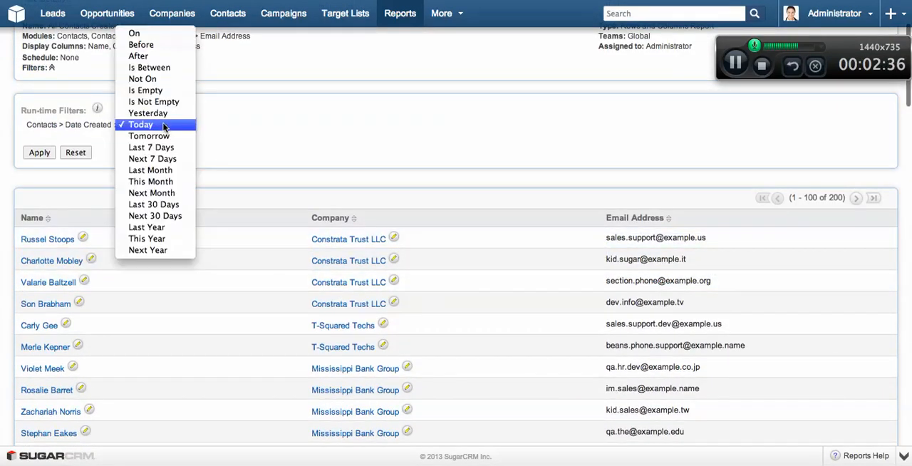
left_click(363, 114)
scroll(365, 121, "up", 3)
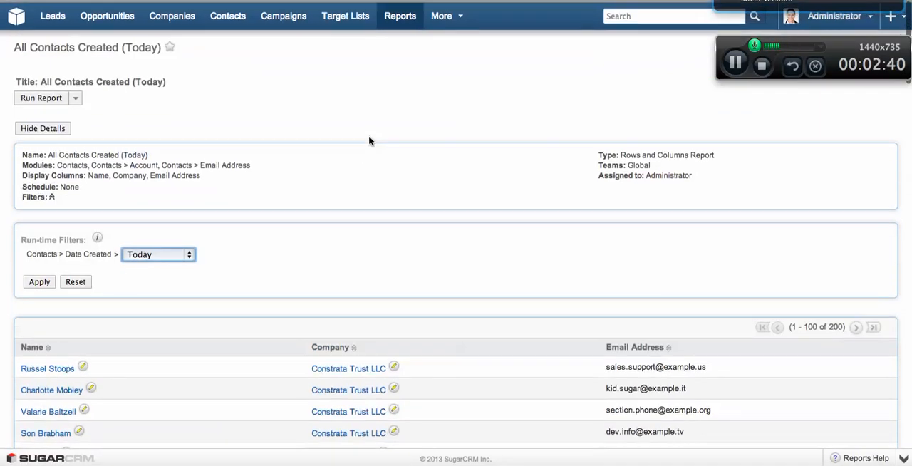
left_click(74, 95)
left_click(221, 110)
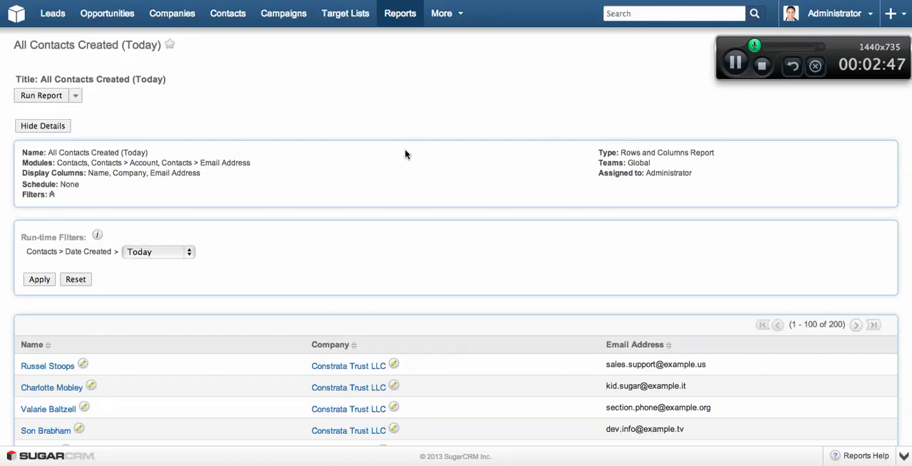
scroll(405, 153, "down", 3)
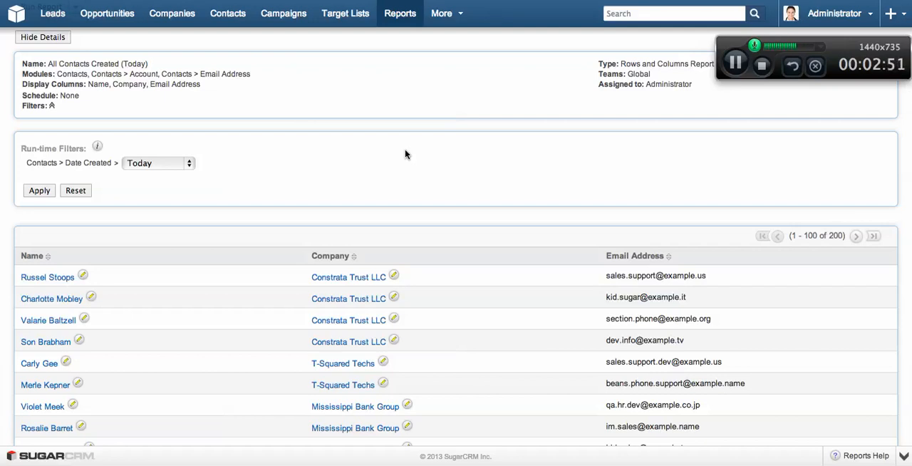
Step: Leave the report and open the existing target list that holds the partner leads and the contacts
scroll(406, 153, "up", 3)
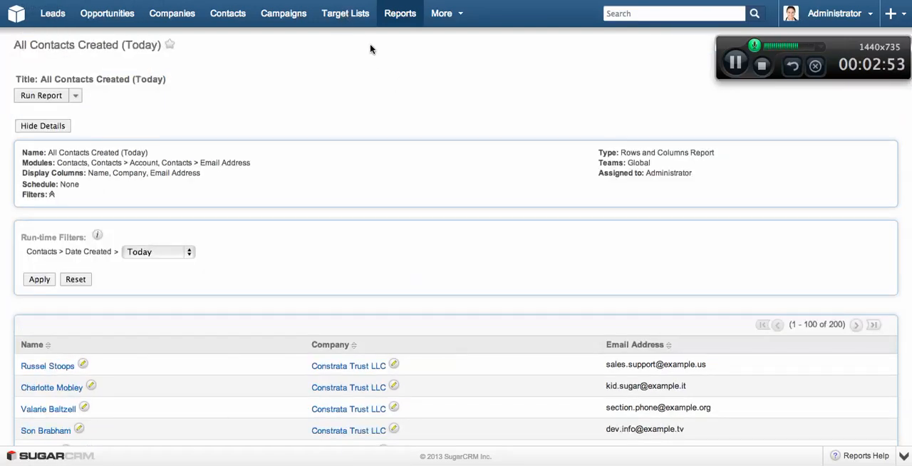
mouse_move(345, 16)
left_click(451, 59)
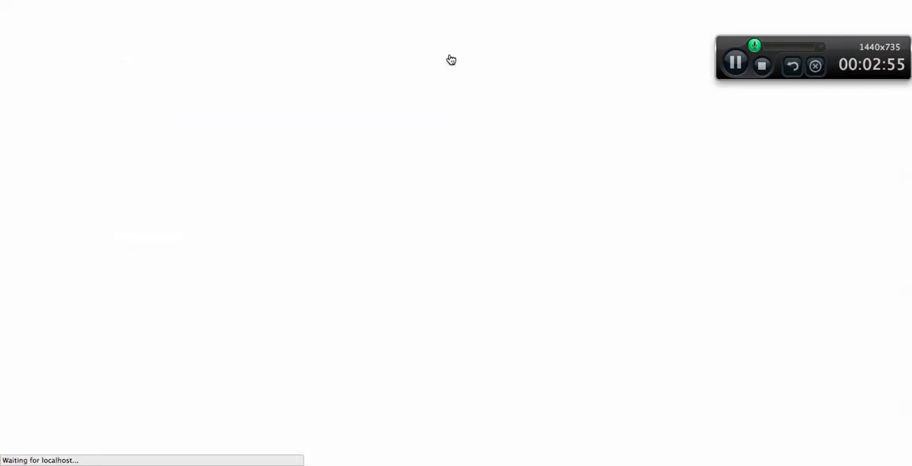
Step: Add contacts to the target list's Contacts section from the report "All Contacts Created (Today)"
scroll(224, 221, "down", 5)
scroll(224, 223, "down", 1)
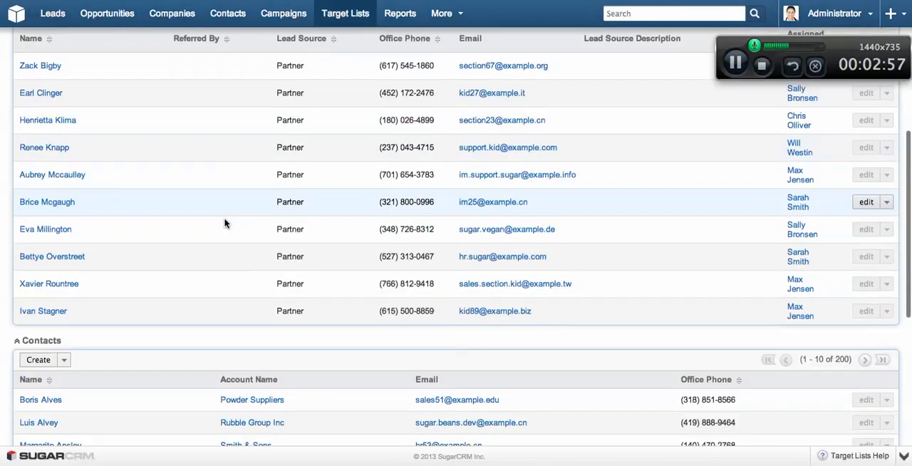
scroll(225, 223, "up", 2)
scroll(224, 223, "down", 5)
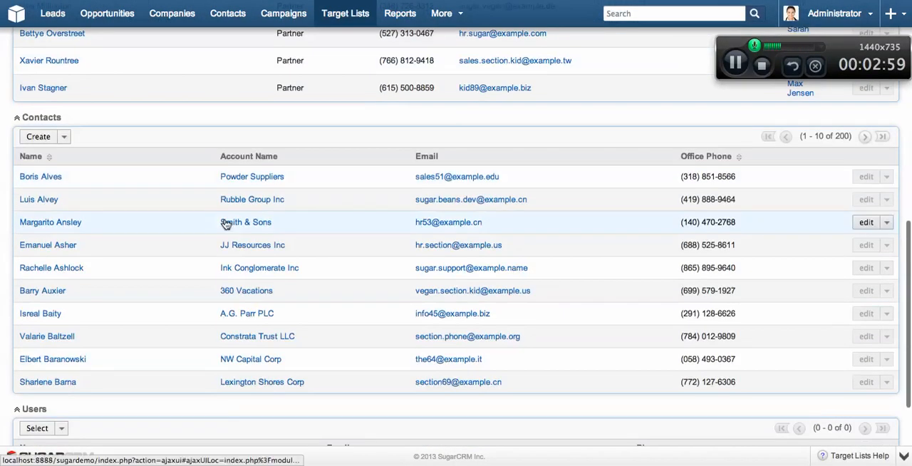
left_click(64, 137)
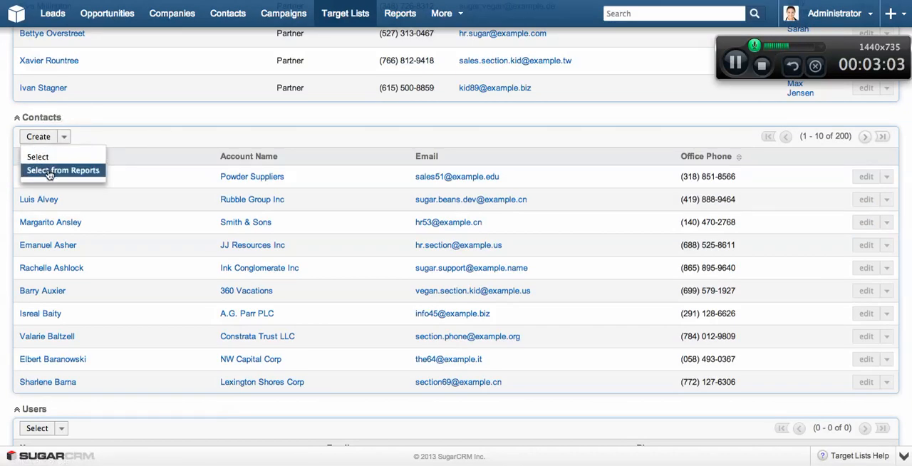
left_click(49, 173)
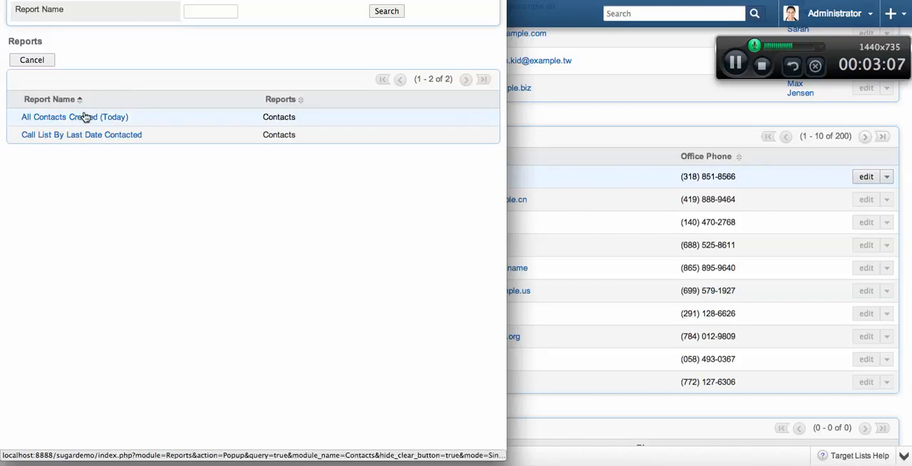
left_click(85, 117)
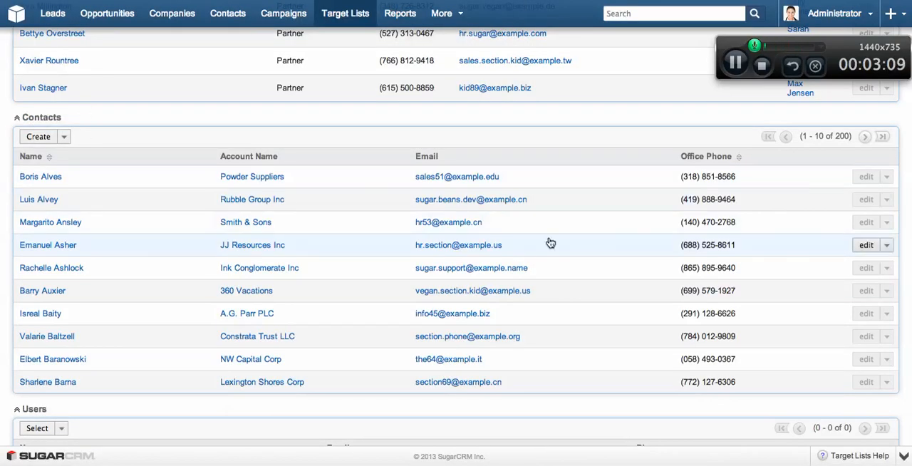